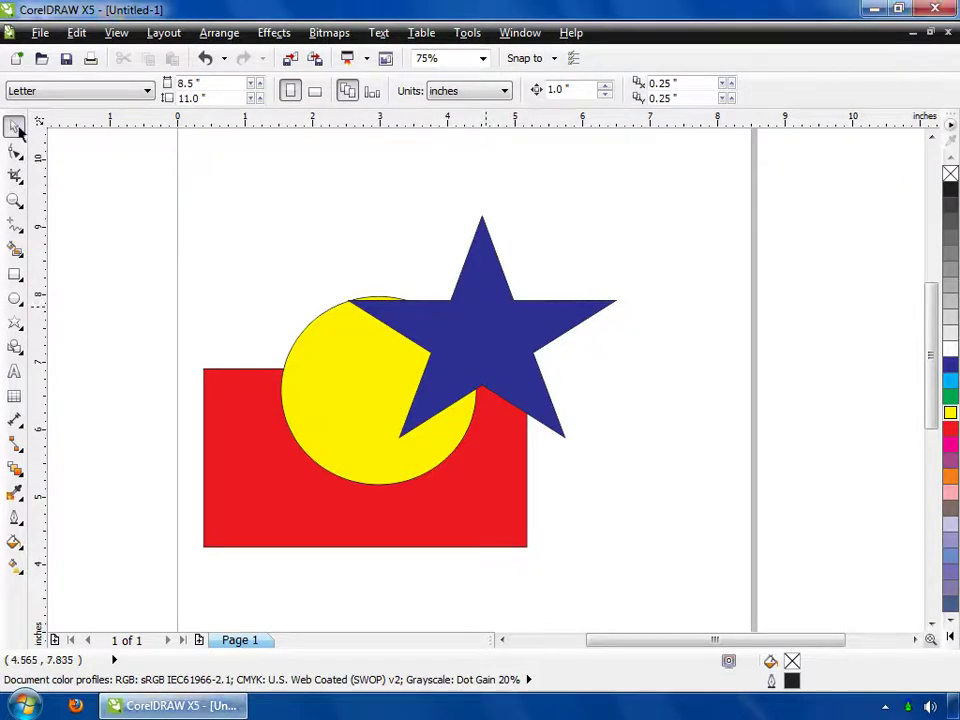
# - Reposition the star, circle and rectangle so the circle overlaps the rectangle and the star overlaps the circle
pyautogui.click(488, 315)
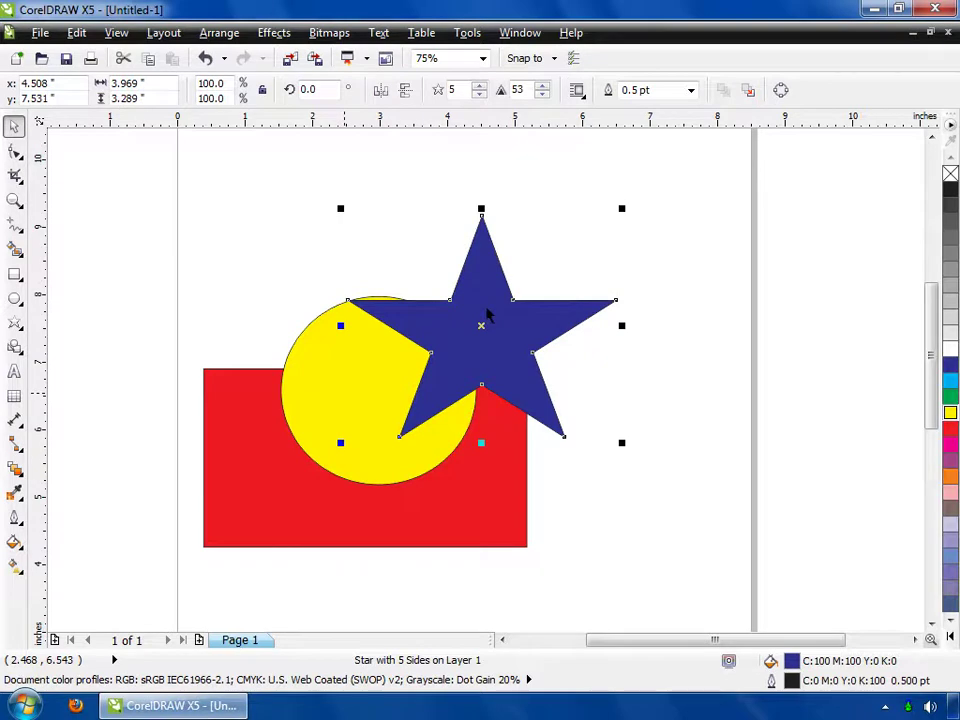
pyautogui.click(347, 401)
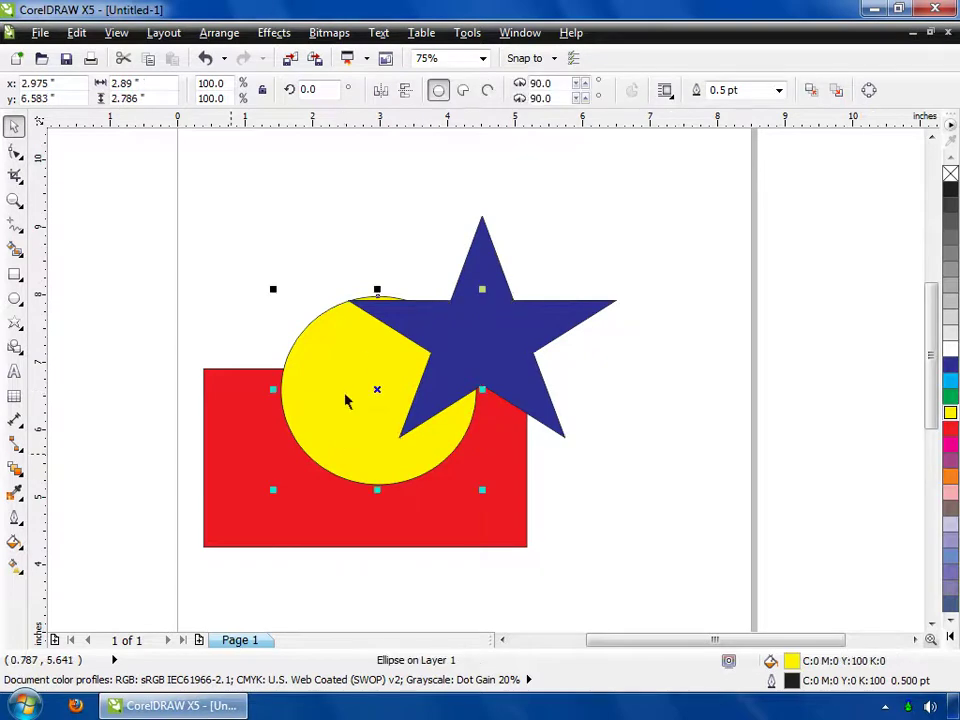
pyautogui.click(231, 457)
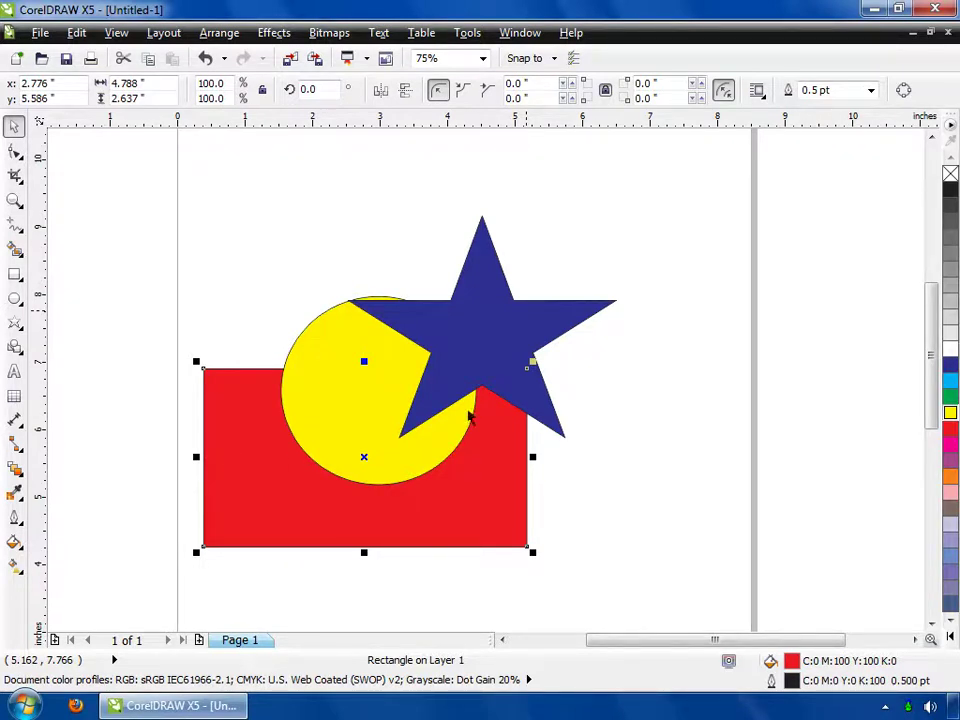
pyautogui.click(527, 318)
pyautogui.click(261, 205)
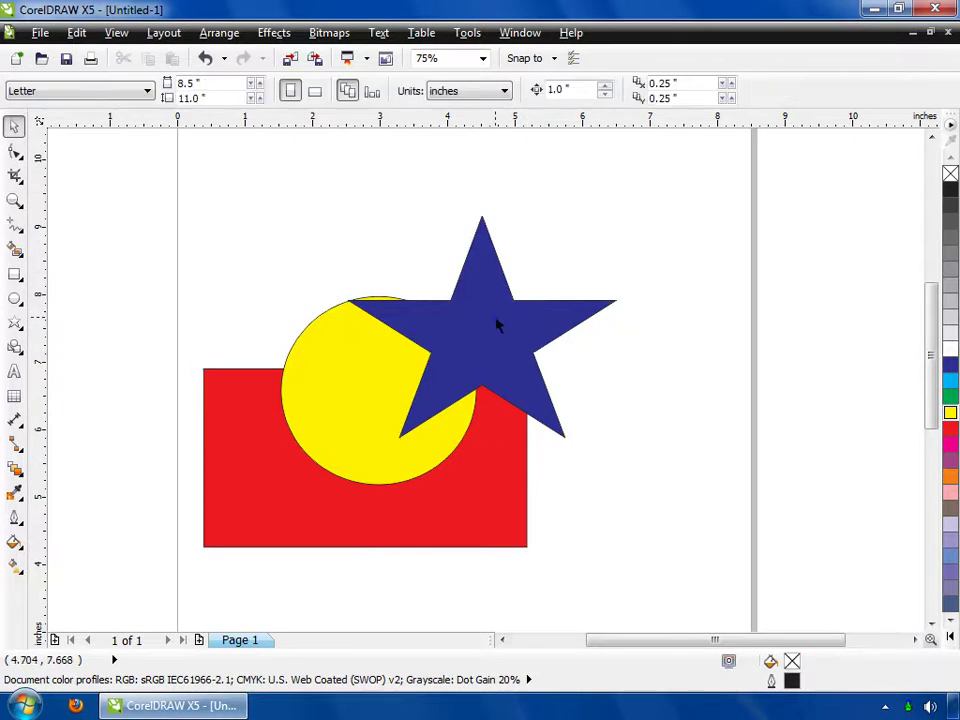
pyautogui.moveTo(497, 321); pyautogui.dragTo(618, 305)
pyautogui.moveTo(388, 400); pyautogui.dragTo(390, 357)
pyautogui.moveTo(388, 467)
pyautogui.mouseDown()
pyautogui.moveTo(311, 476)
pyautogui.moveTo(371, 478)
pyautogui.mouseUp()
pyautogui.moveTo(376, 314); pyautogui.dragTo(393, 429)
pyautogui.moveTo(606, 278); pyautogui.dragTo(489, 362)
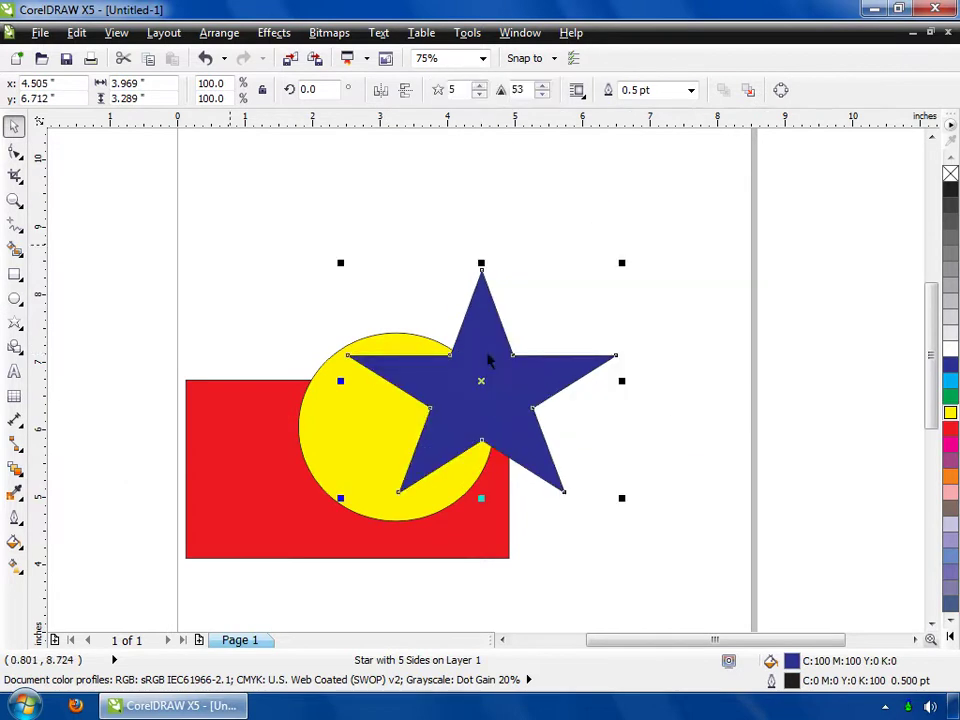
# - Marquee-select the rectangle, circle and star and combine them with Arrange > Group
pyautogui.click(230, 252)
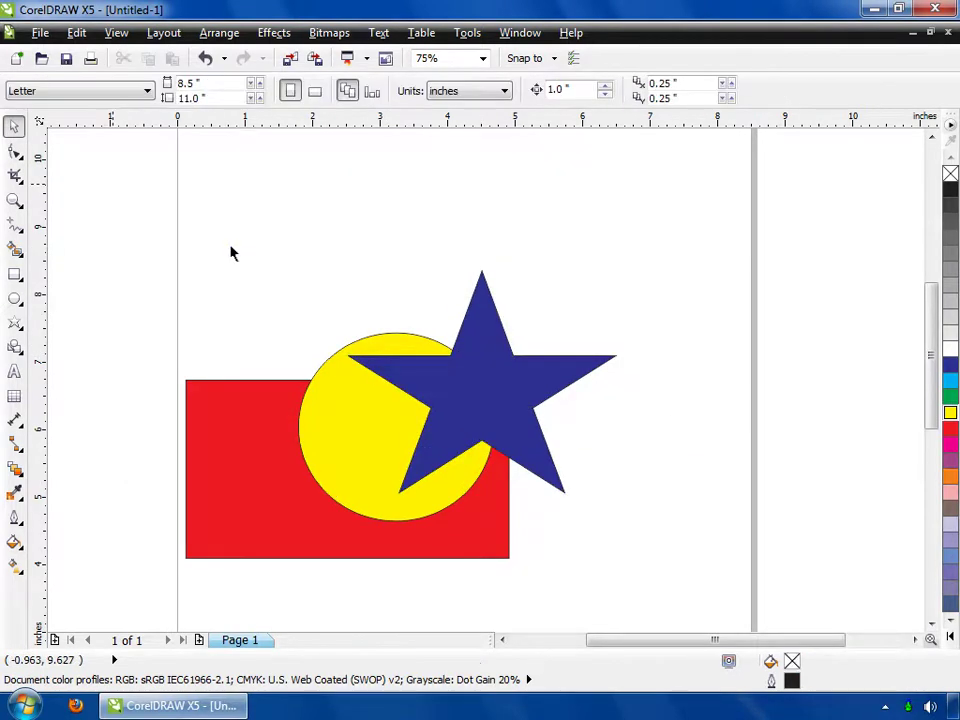
pyautogui.moveTo(112, 184); pyautogui.dragTo(676, 602)
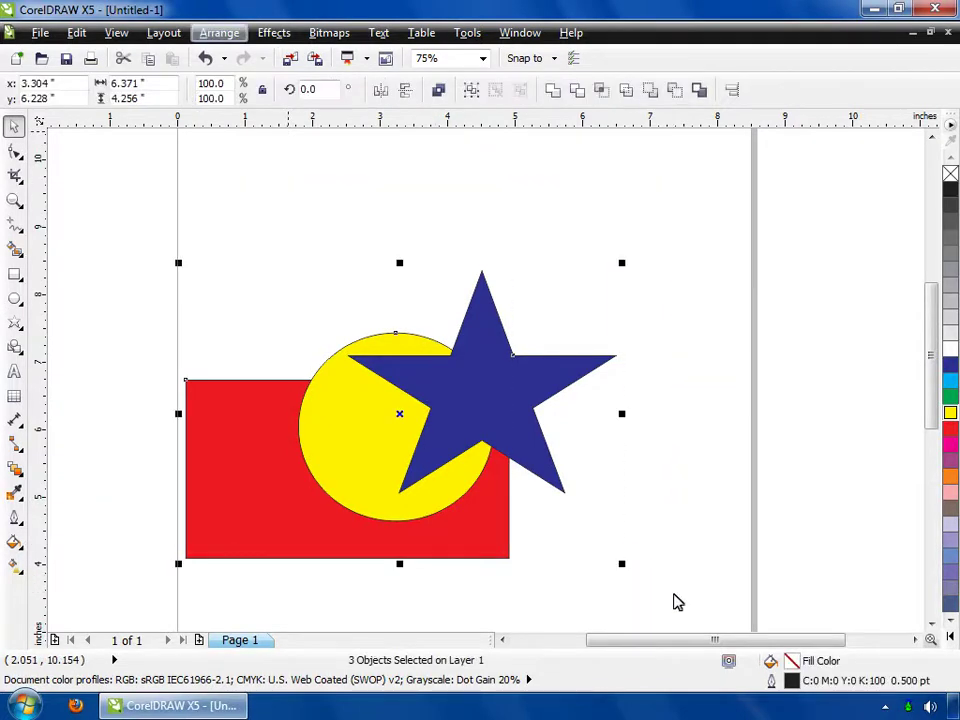
pyautogui.click(220, 38)
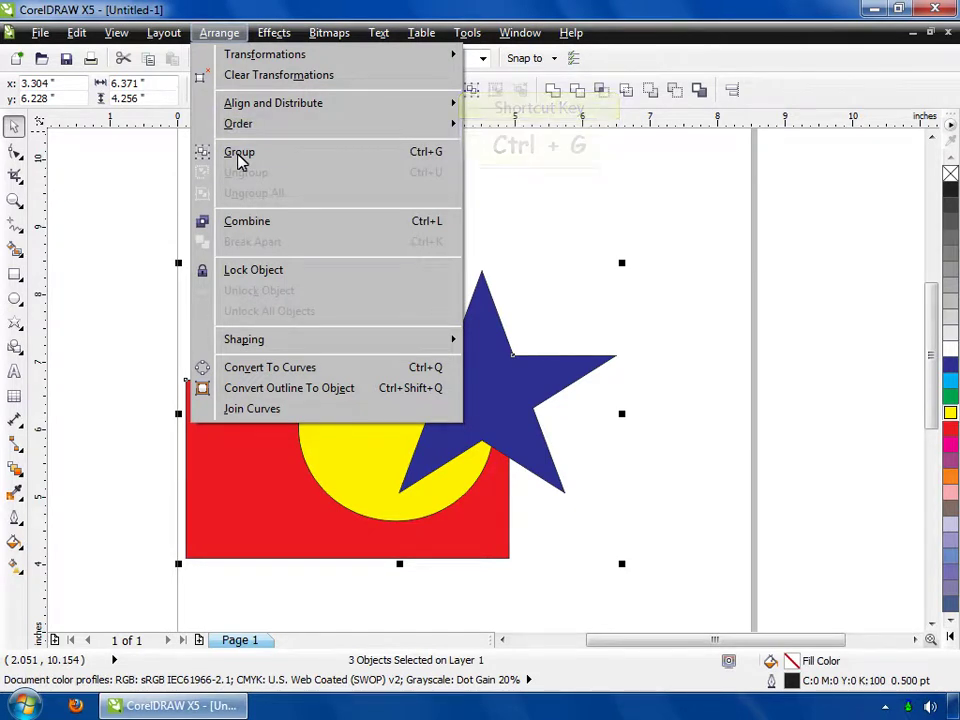
pyautogui.click(240, 158)
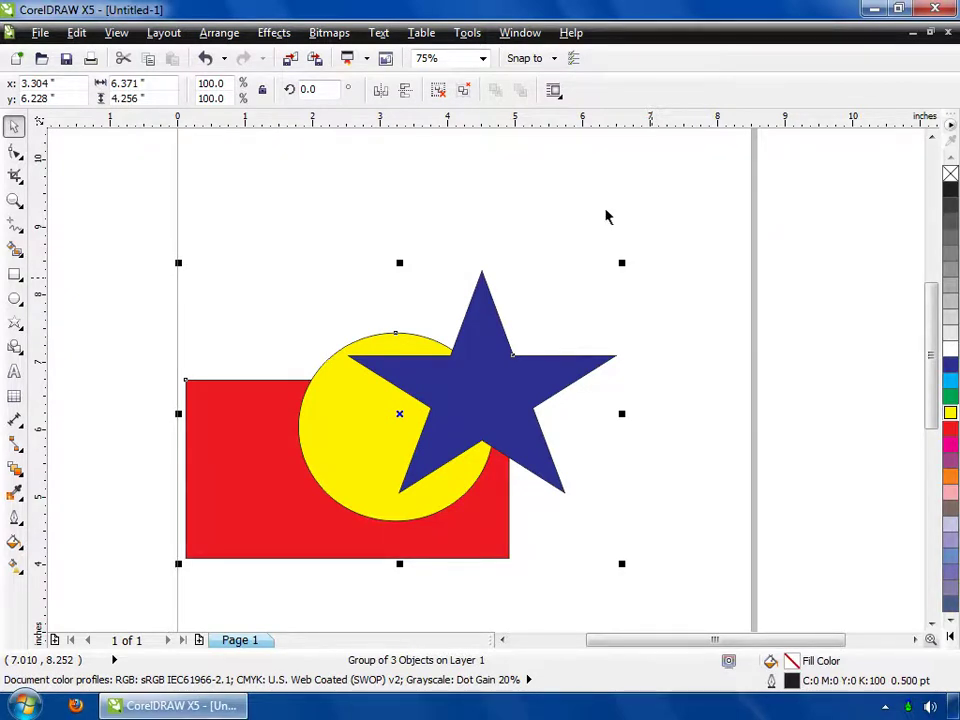
pyautogui.press('Escape')
# - Drag the grouped rectangle, circle and star as one unit toward the top of the page
pyautogui.click(481, 381)
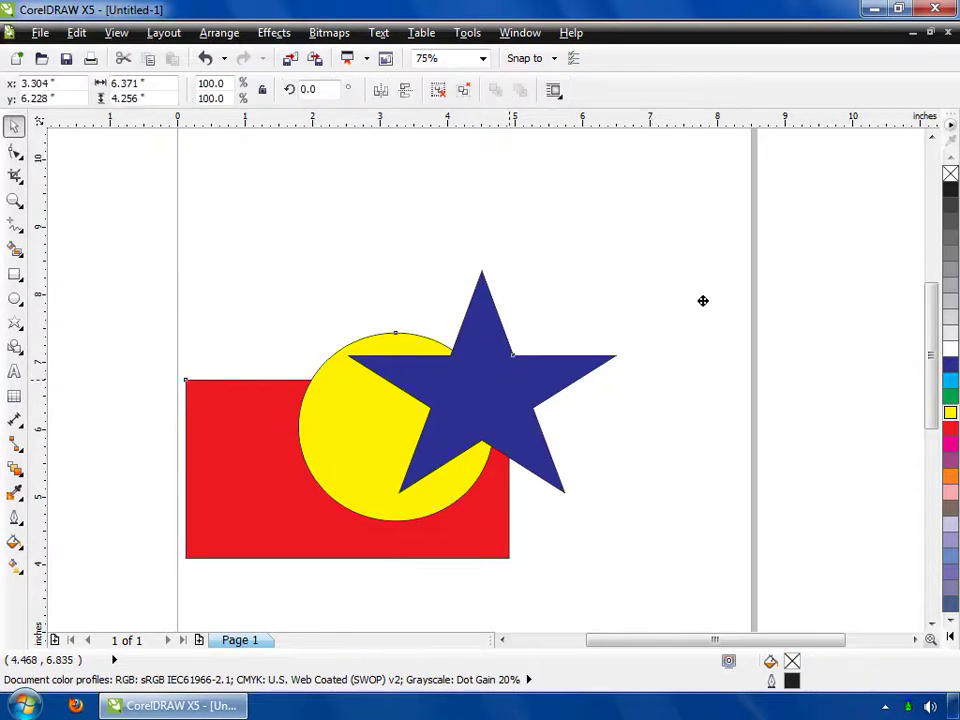
pyautogui.moveTo(703, 300); pyautogui.dragTo(499, 266)
pyautogui.moveTo(535, 447); pyautogui.dragTo(506, 332)
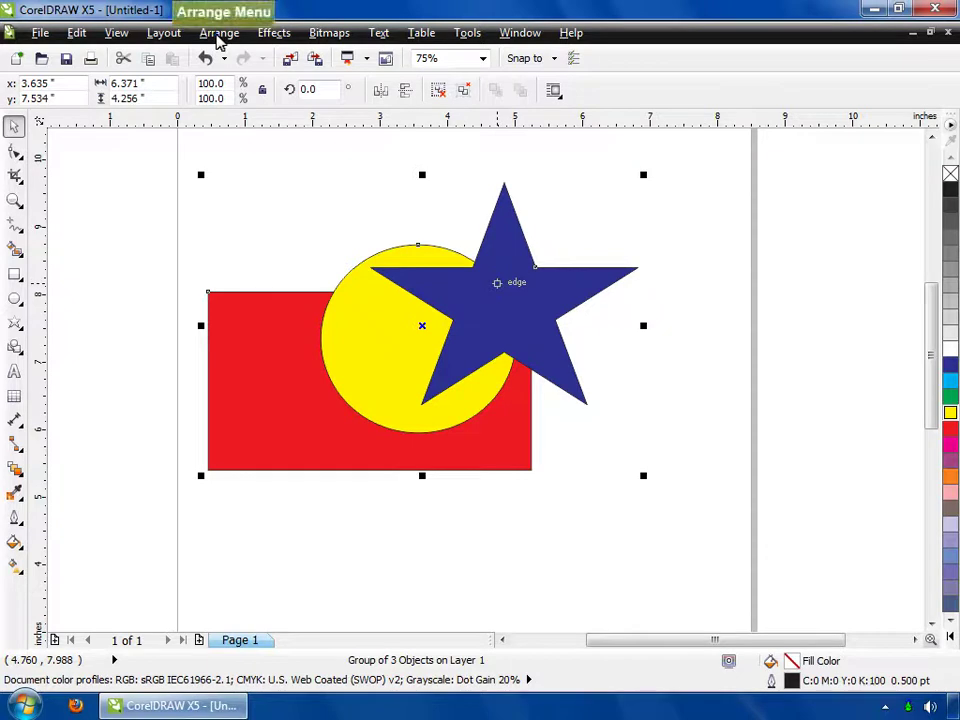
# - Split the group with Arrange > Ungroup All and shift the shapes right
pyautogui.click(219, 34)
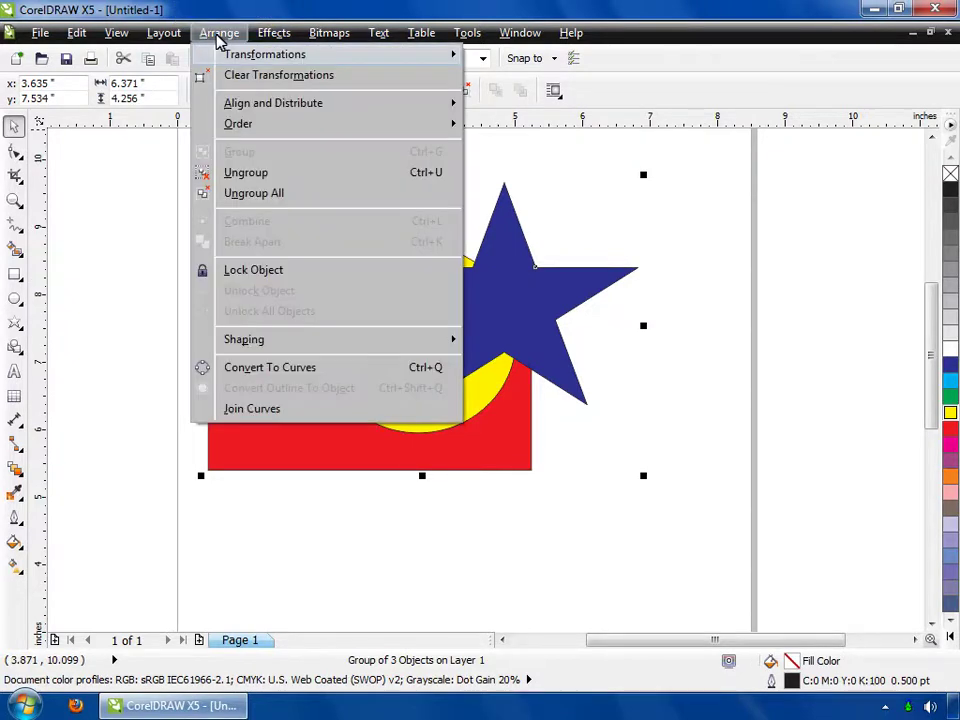
pyautogui.click(255, 195)
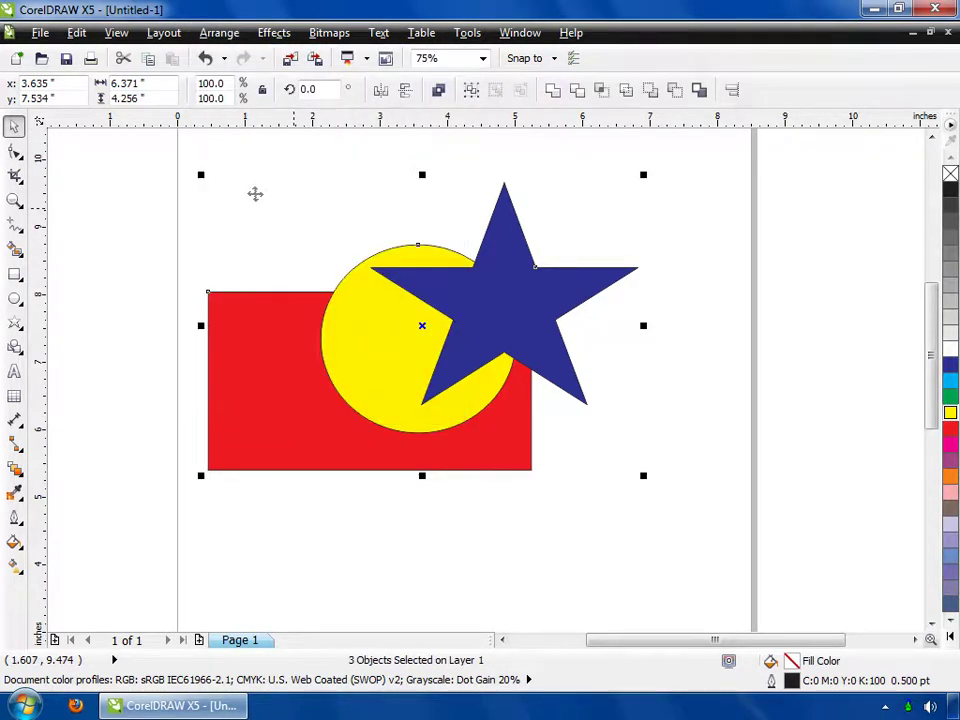
pyautogui.moveTo(501, 281); pyautogui.dragTo(622, 259)
# - Move the rectangle down-left, the circle onto the rectangle, and the star onto the circle
pyautogui.moveTo(377, 360); pyautogui.dragTo(299, 394)
pyautogui.moveTo(504, 332); pyautogui.dragTo(439, 386)
pyautogui.moveTo(630, 284); pyautogui.dragTo(493, 306)
pyautogui.click(662, 240)
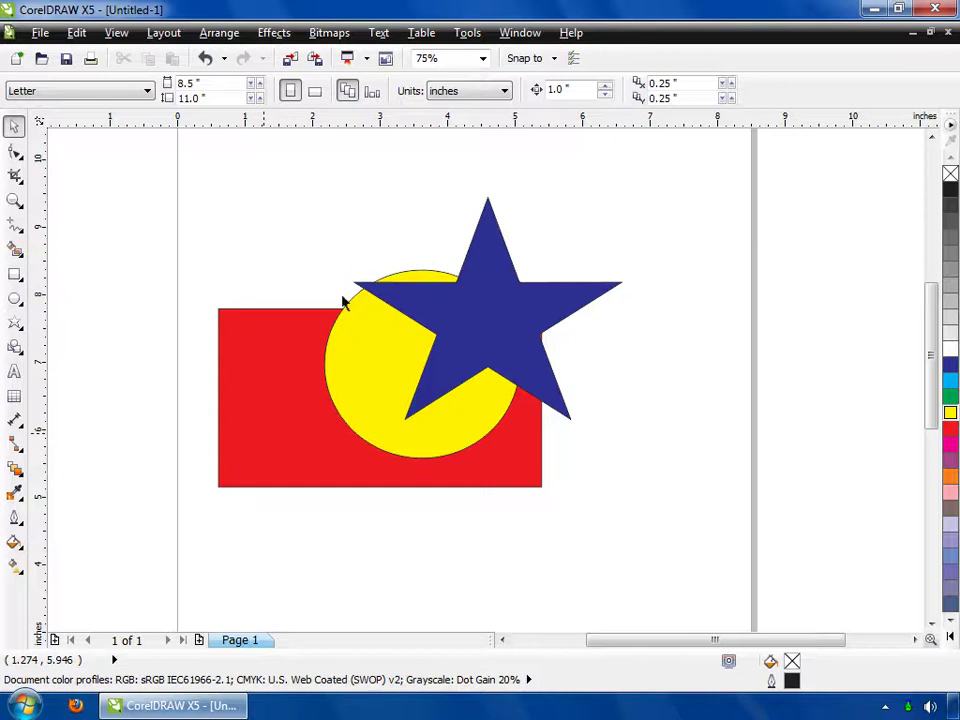
# - Bring the red rectangle to the front with Arrange > Order > To Front Of Page
pyautogui.click(264, 439)
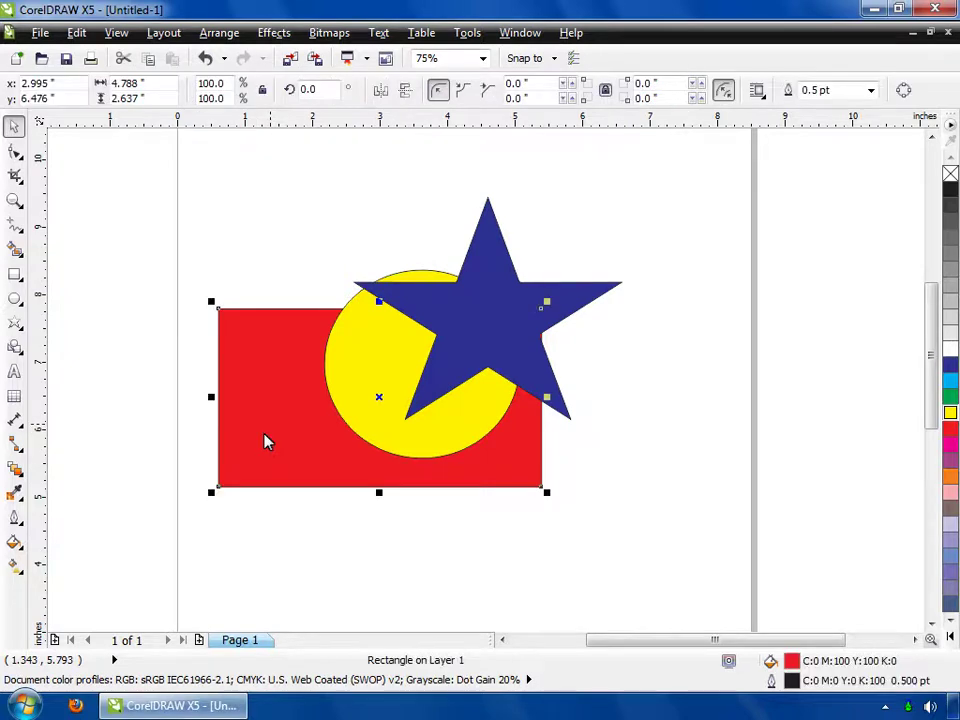
pyautogui.click(219, 33)
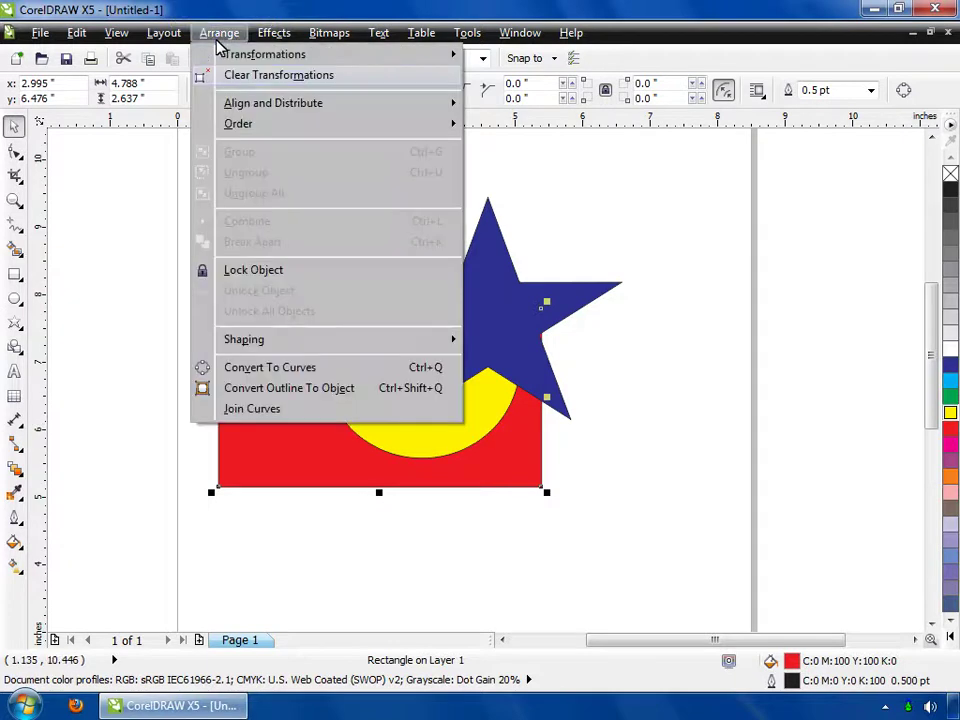
pyautogui.click(237, 126)
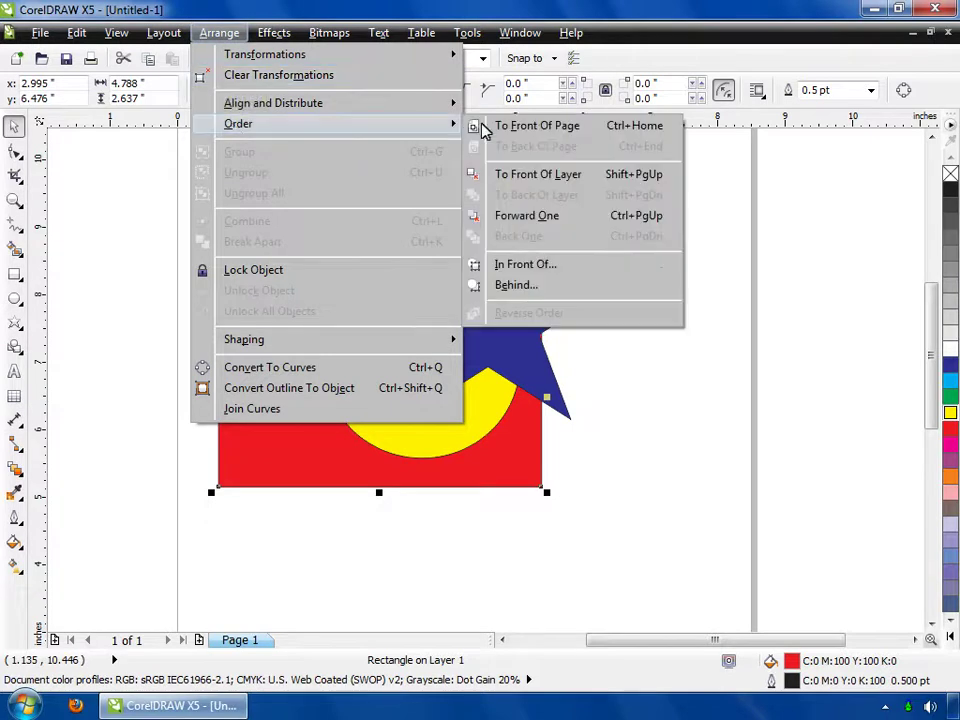
pyautogui.click(545, 128)
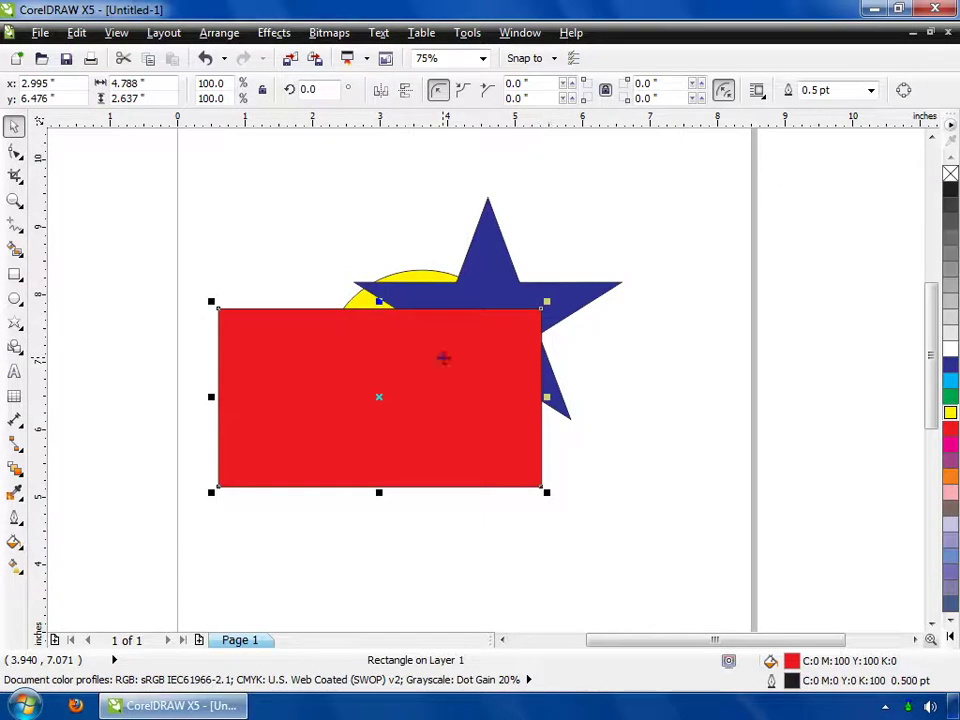
pyautogui.click(366, 377)
pyautogui.click(356, 402)
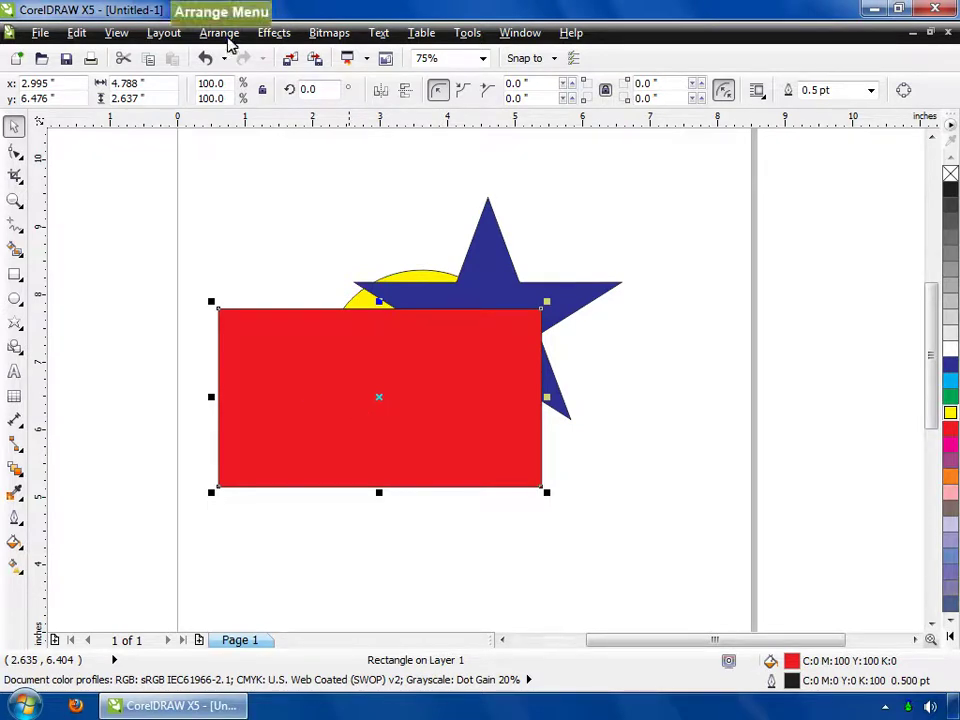
# - Send the red rectangle back one level with Arrange > Order > Back One, then select the circle
pyautogui.click(228, 43)
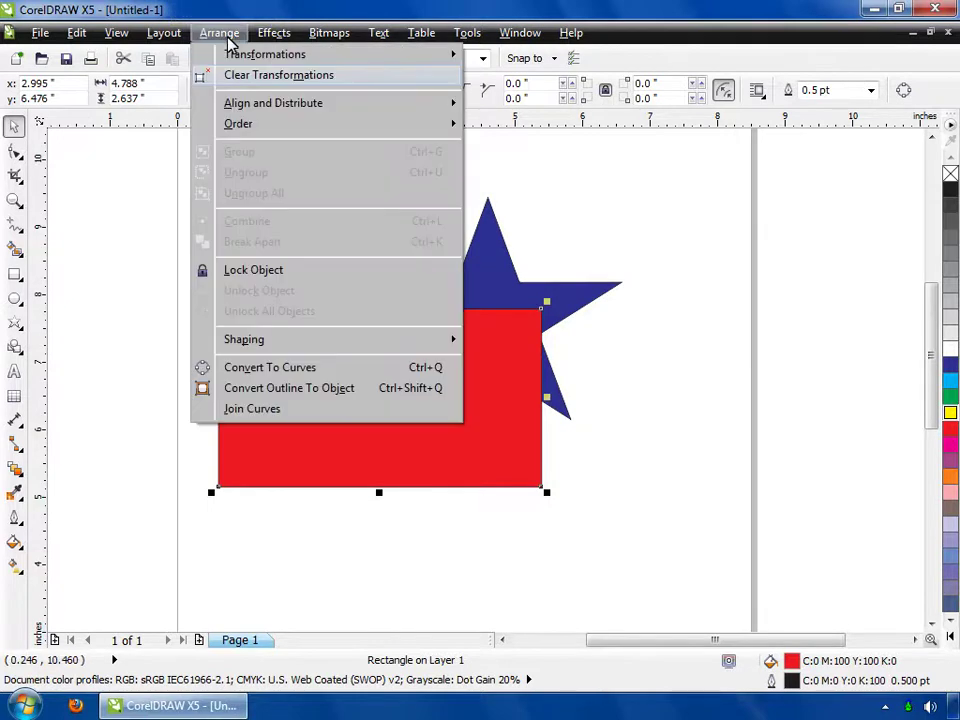
pyautogui.click(240, 126)
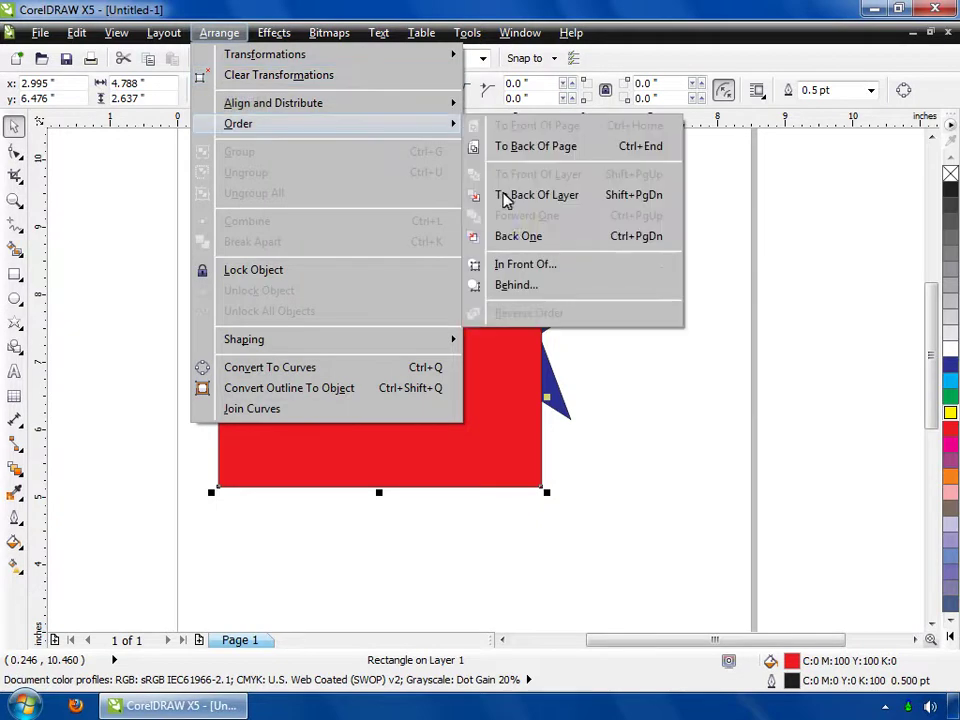
pyautogui.click(518, 240)
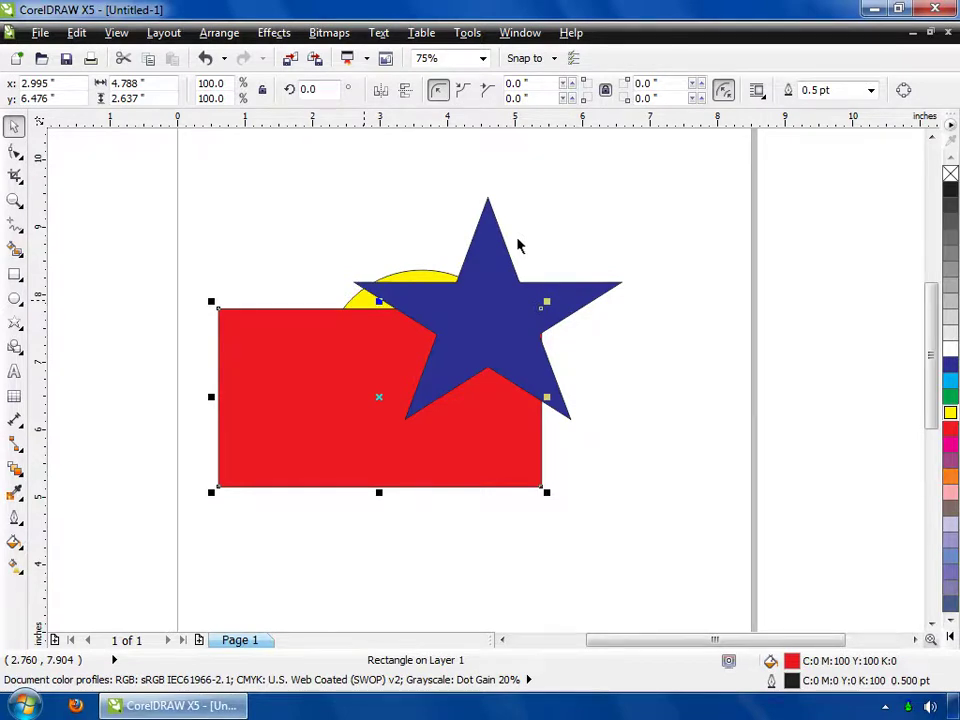
pyautogui.click(366, 307)
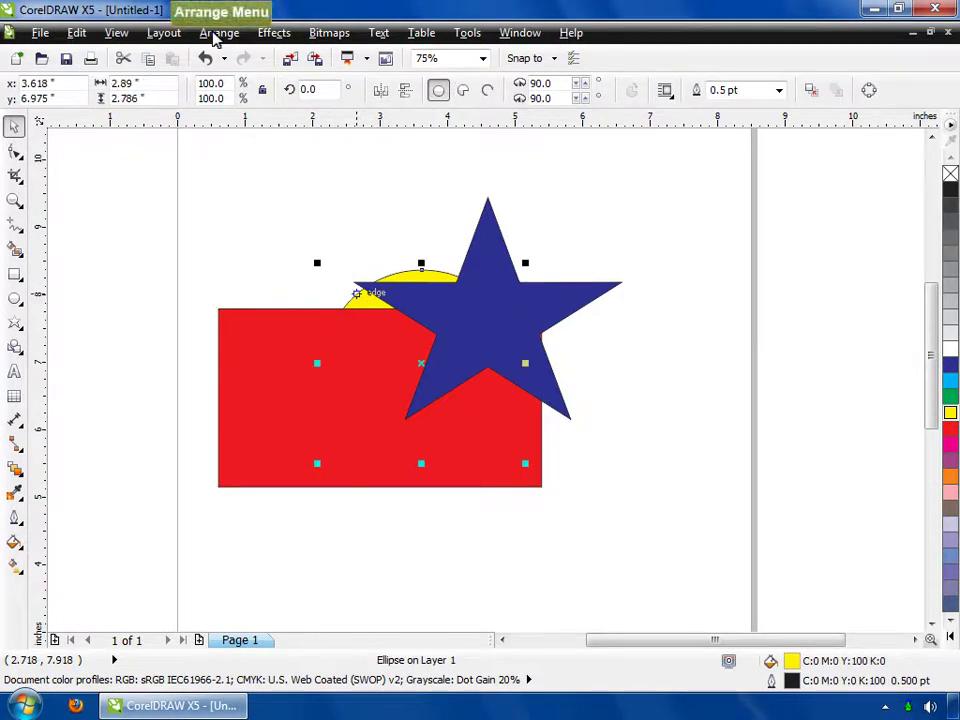
# - Bring the yellow circle to the front with Arrange > Order > To Front Of Page, then select the star
pyautogui.click(216, 34)
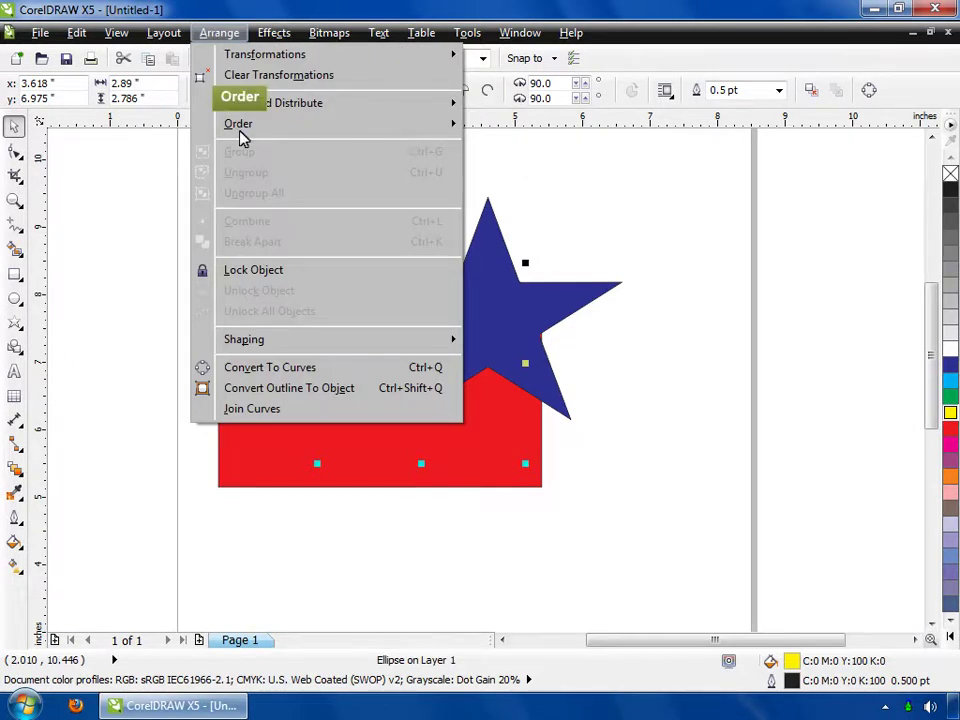
pyautogui.moveTo(240, 137)
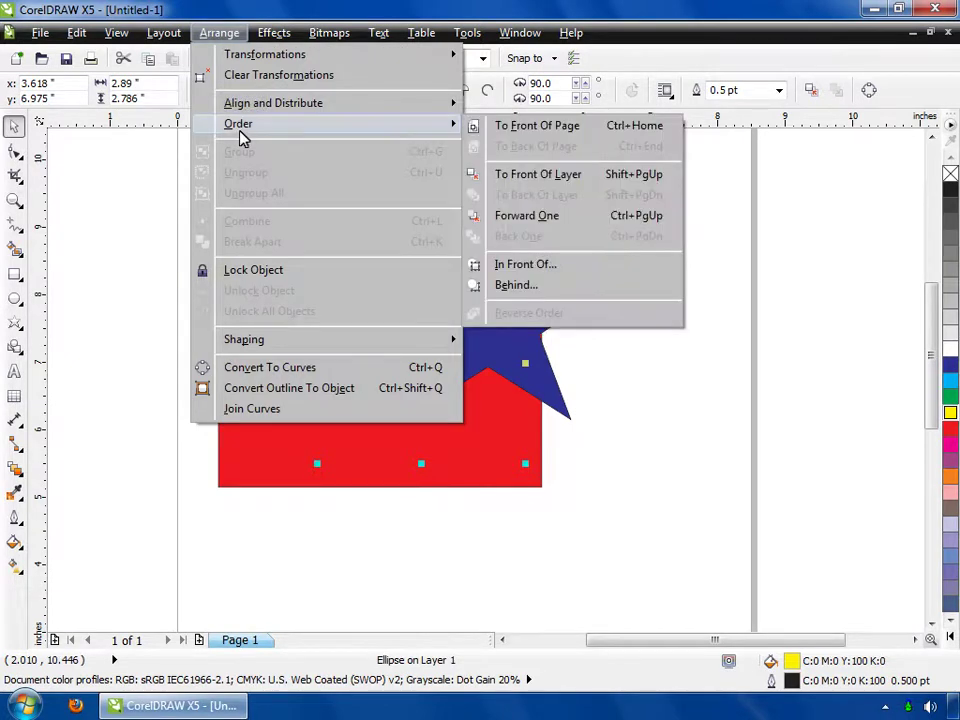
pyautogui.click(565, 133)
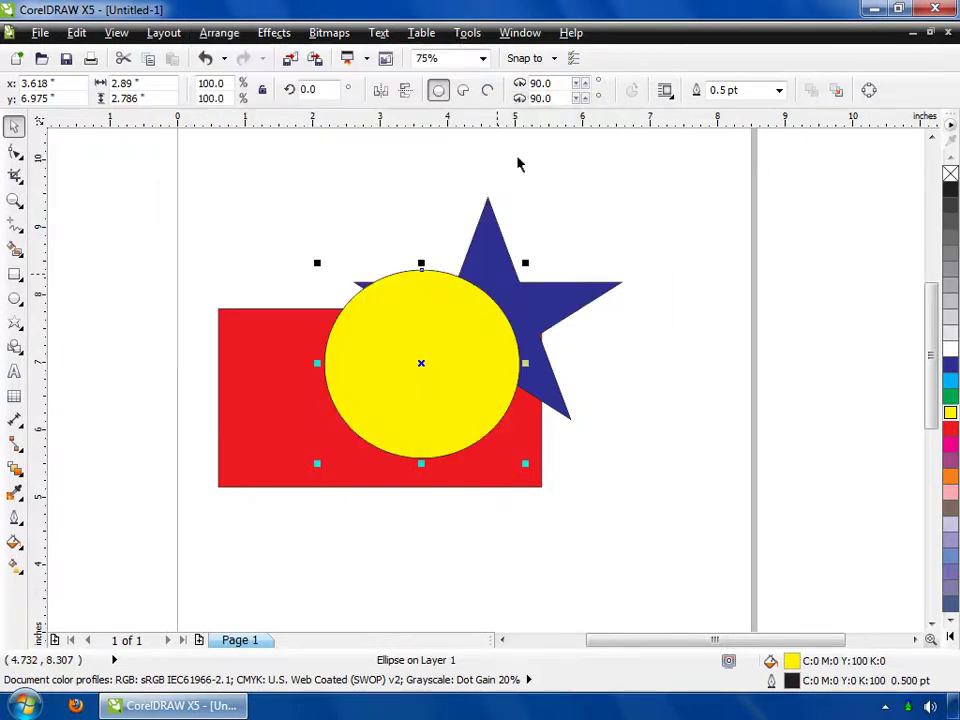
pyautogui.click(501, 283)
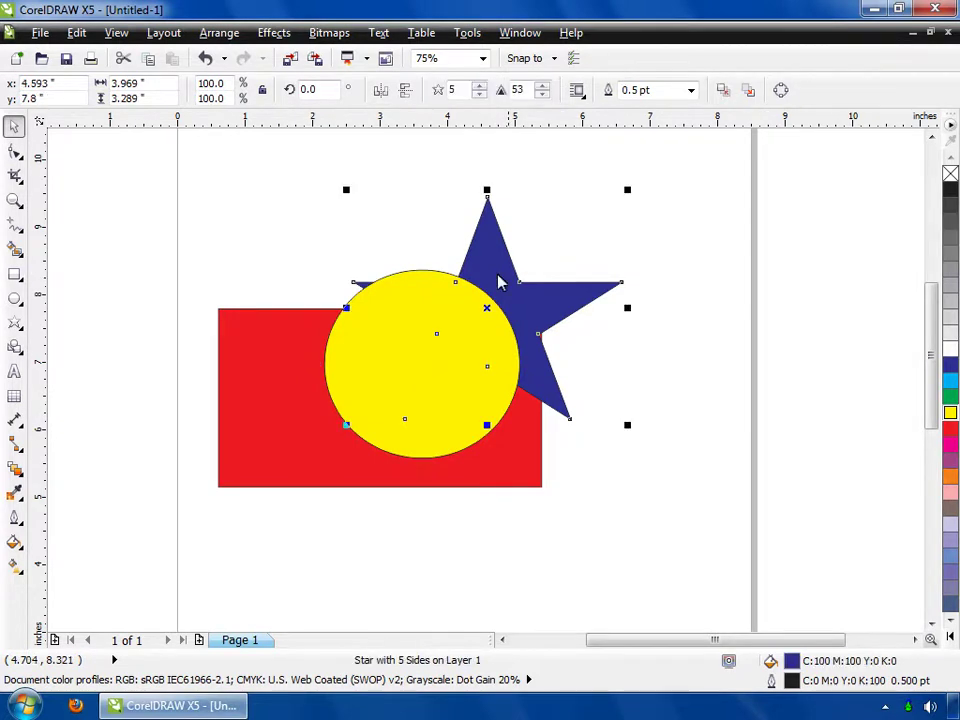
# - Put the blue star on top of everything with Arrange > Order > To Front Of Page
pyautogui.click(215, 33)
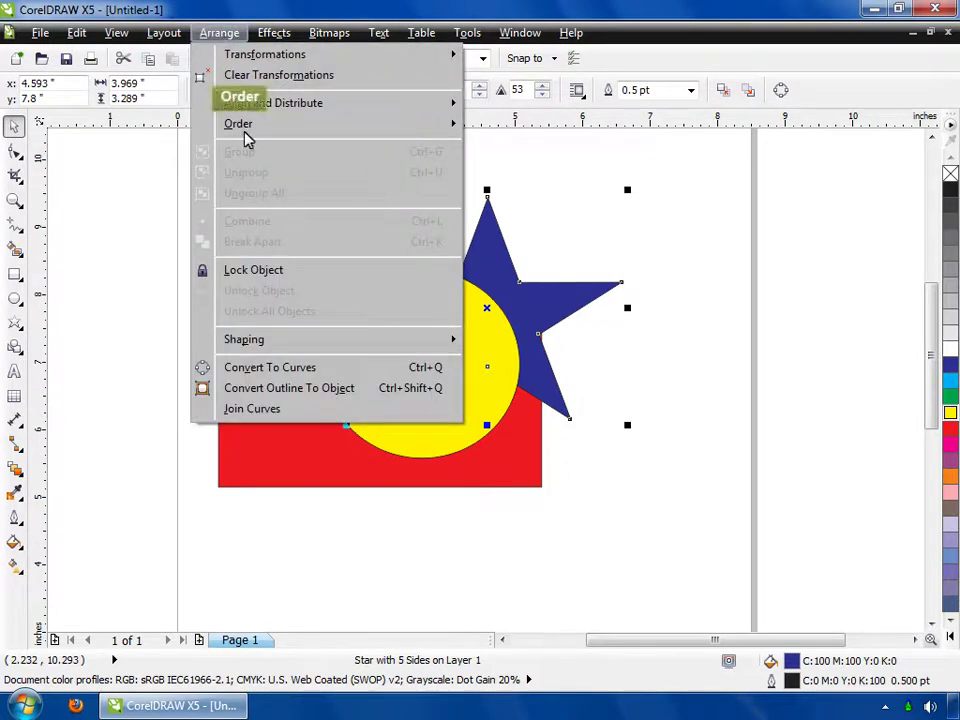
pyautogui.moveTo(245, 124)
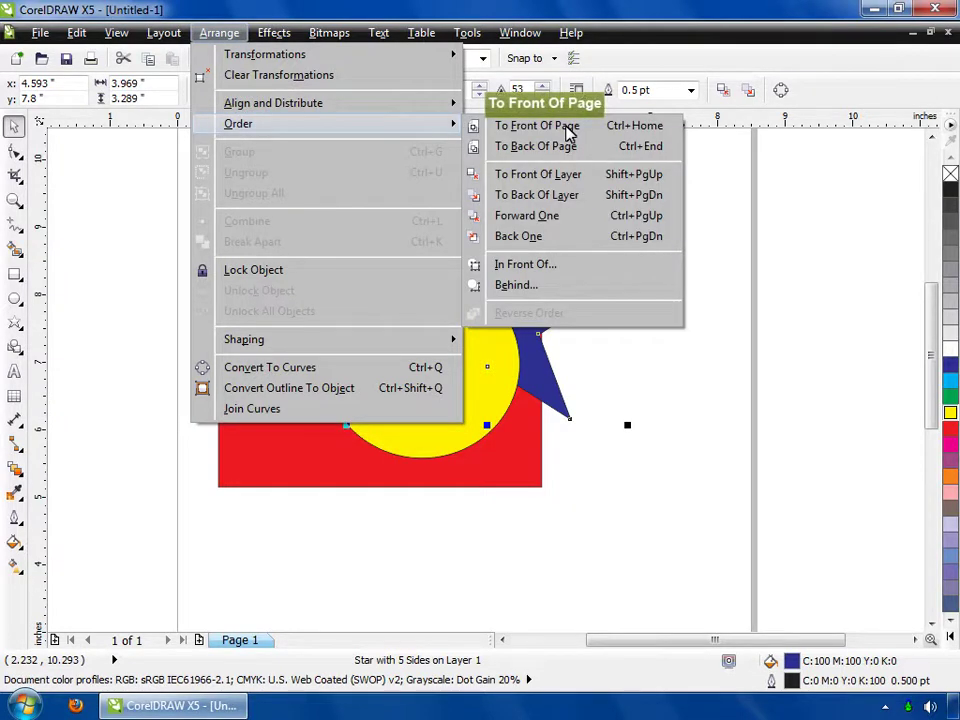
pyautogui.click(569, 131)
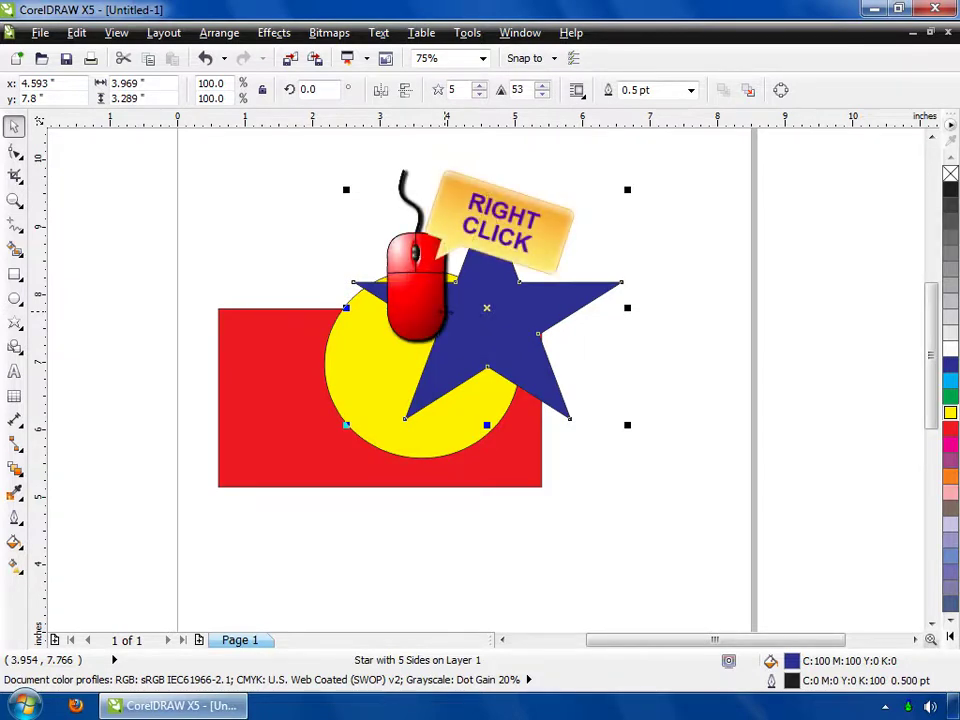
# - Place the blue star behind the yellow circle using the right-click Order > Behind command
pyautogui.rightClick(450, 310)
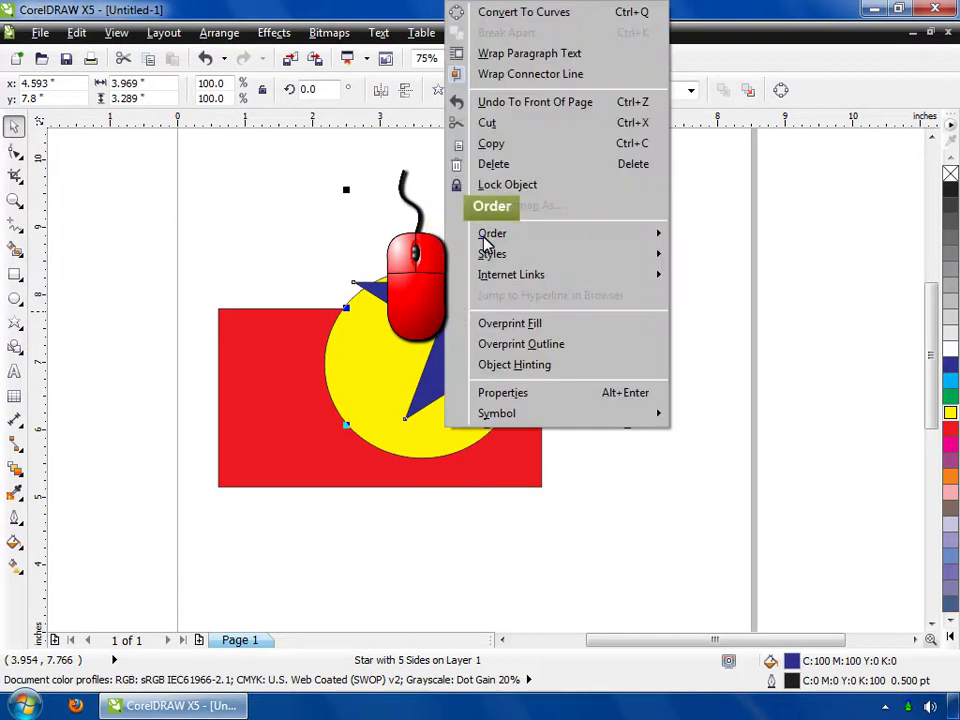
pyautogui.moveTo(489, 242)
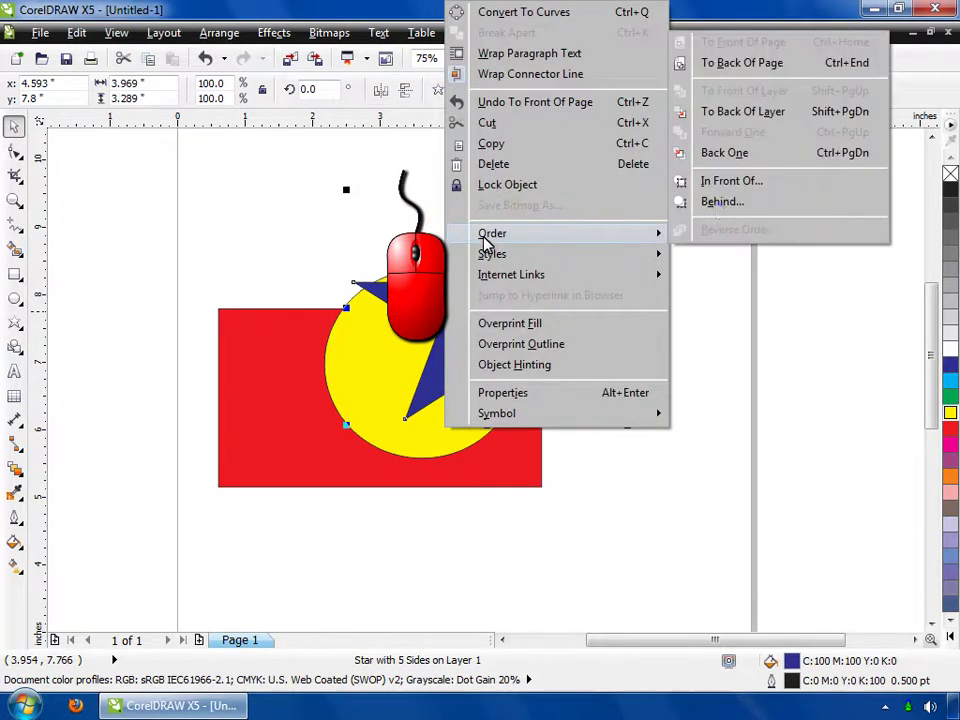
pyautogui.click(722, 205)
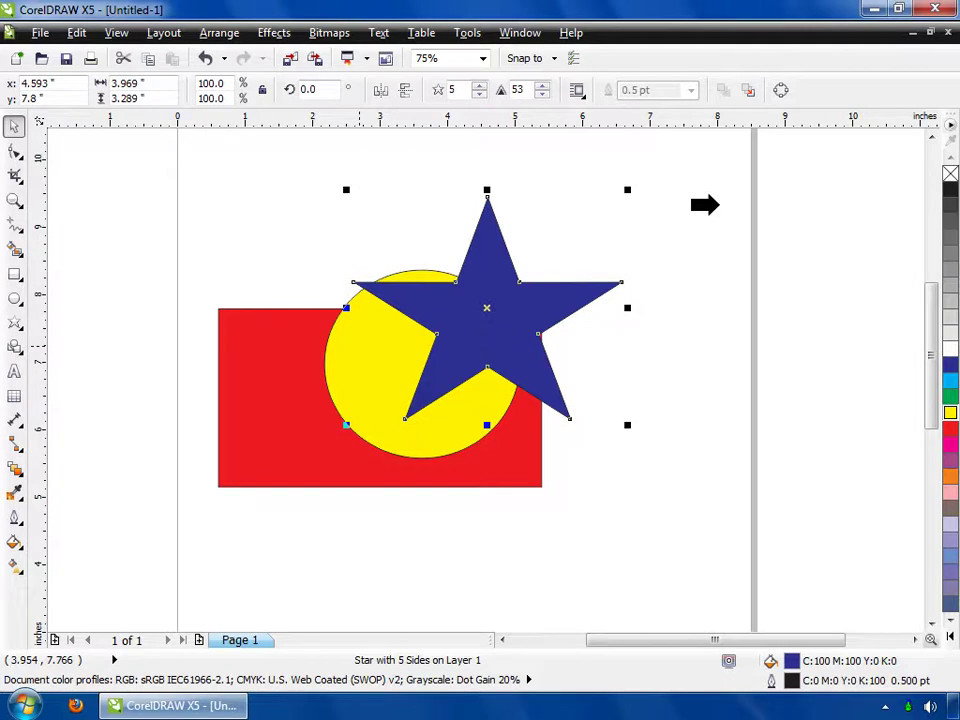
pyautogui.click(358, 345)
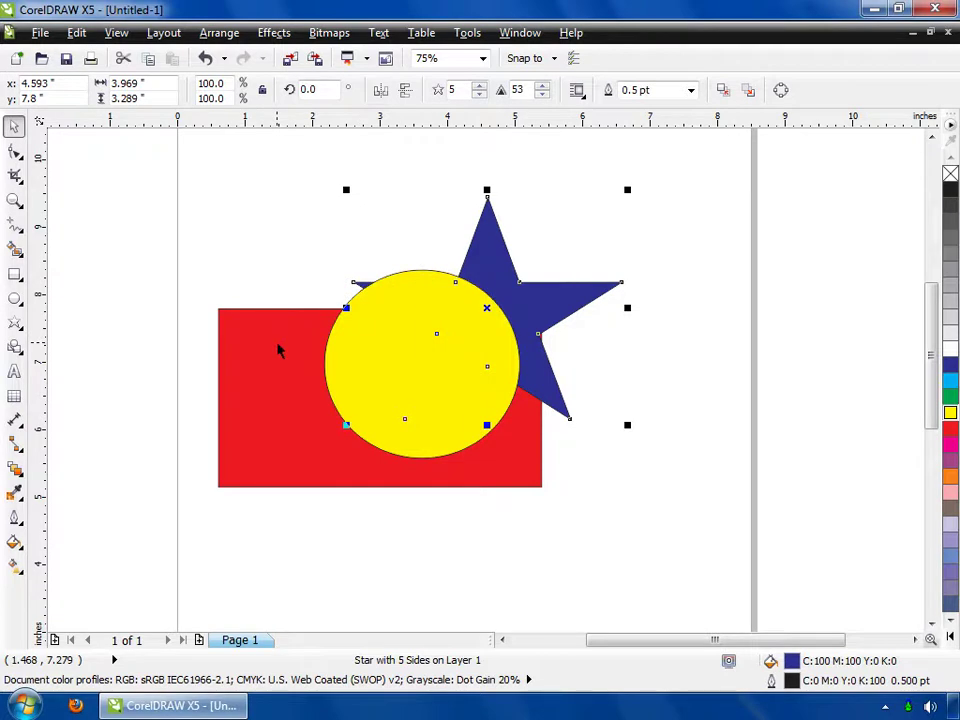
# - Place the red rectangle behind the yellow circle with Order > Behind, undoing an accidental star move
pyautogui.click(275, 348)
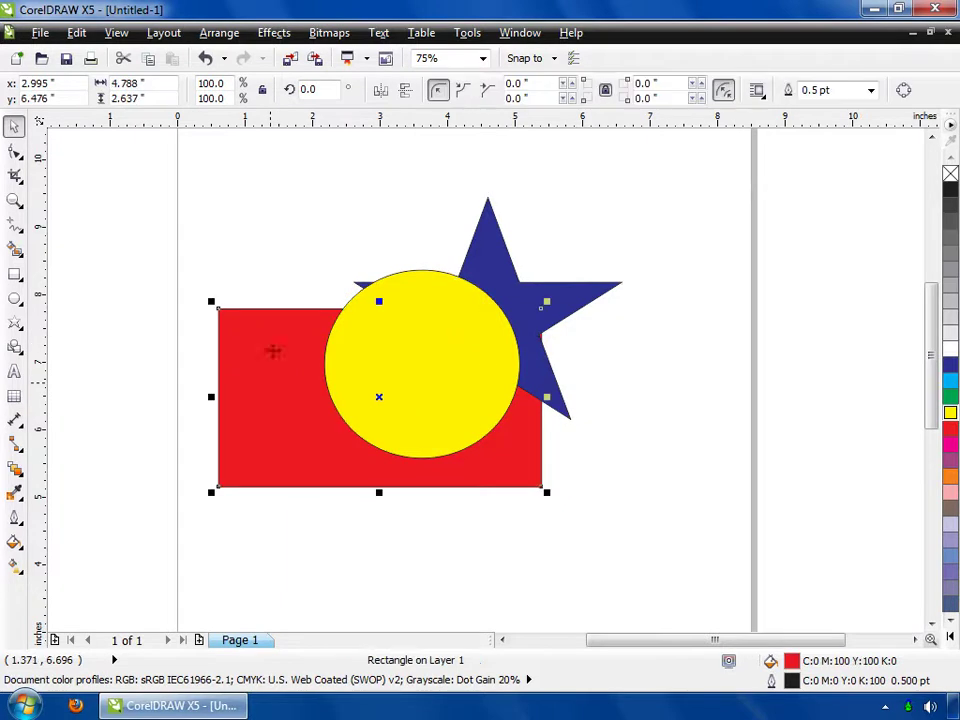
pyautogui.rightClick(272, 381)
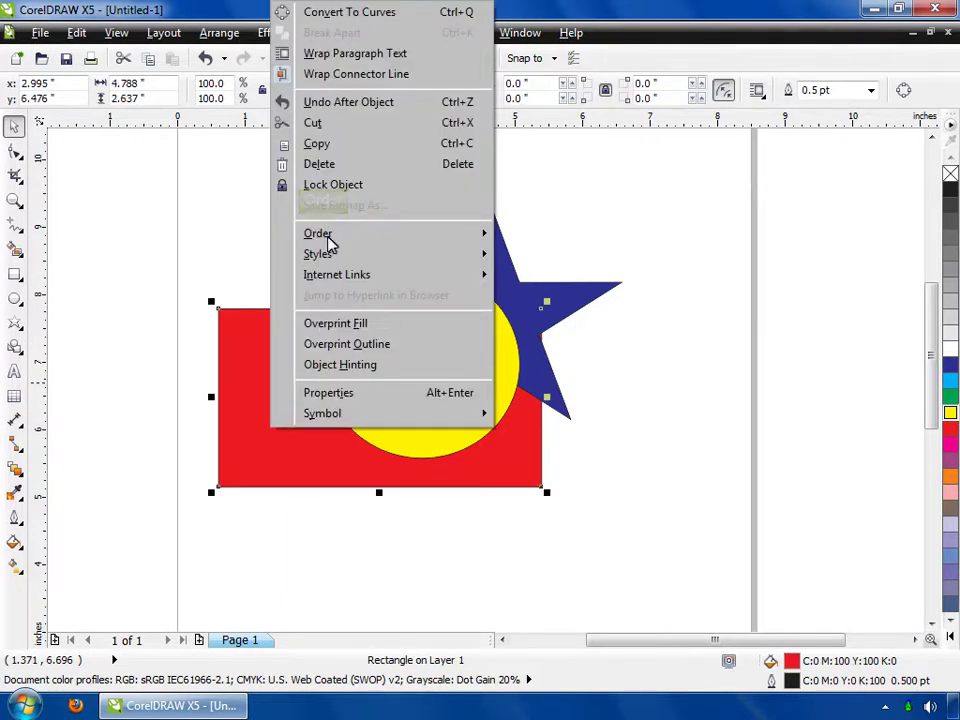
pyautogui.click(328, 240)
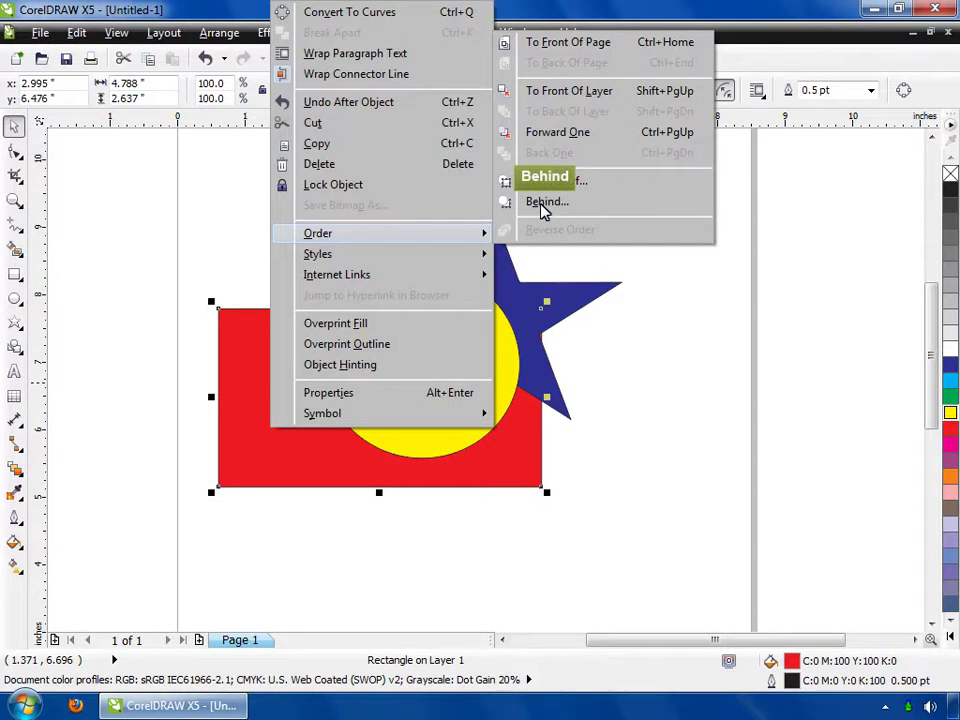
pyautogui.click(543, 203)
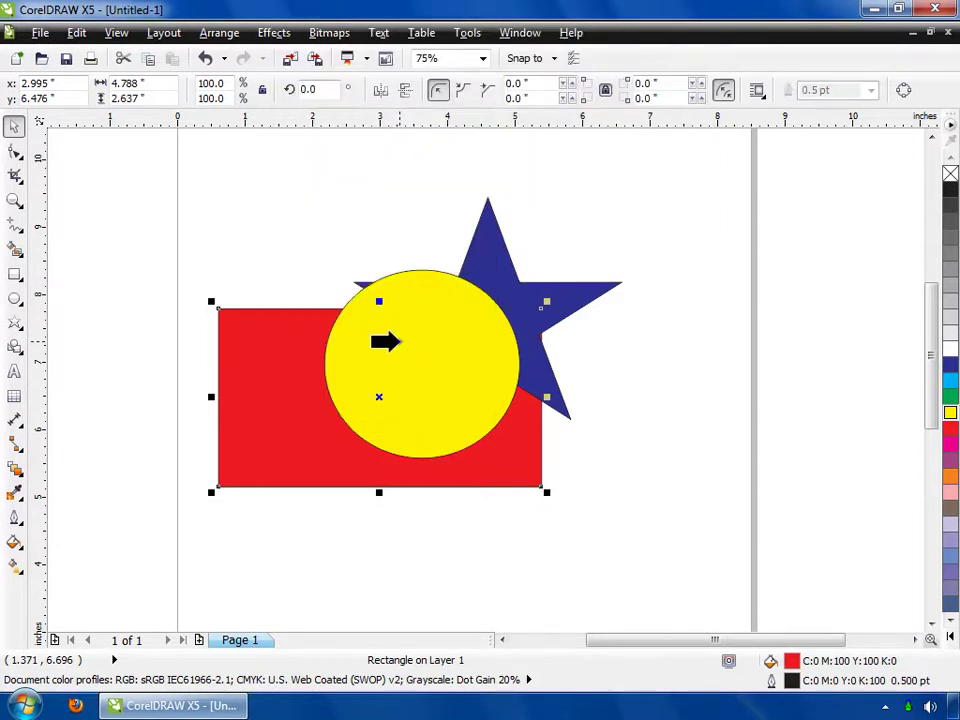
pyautogui.click(390, 339)
pyautogui.moveTo(516, 289); pyautogui.dragTo(516, 274)
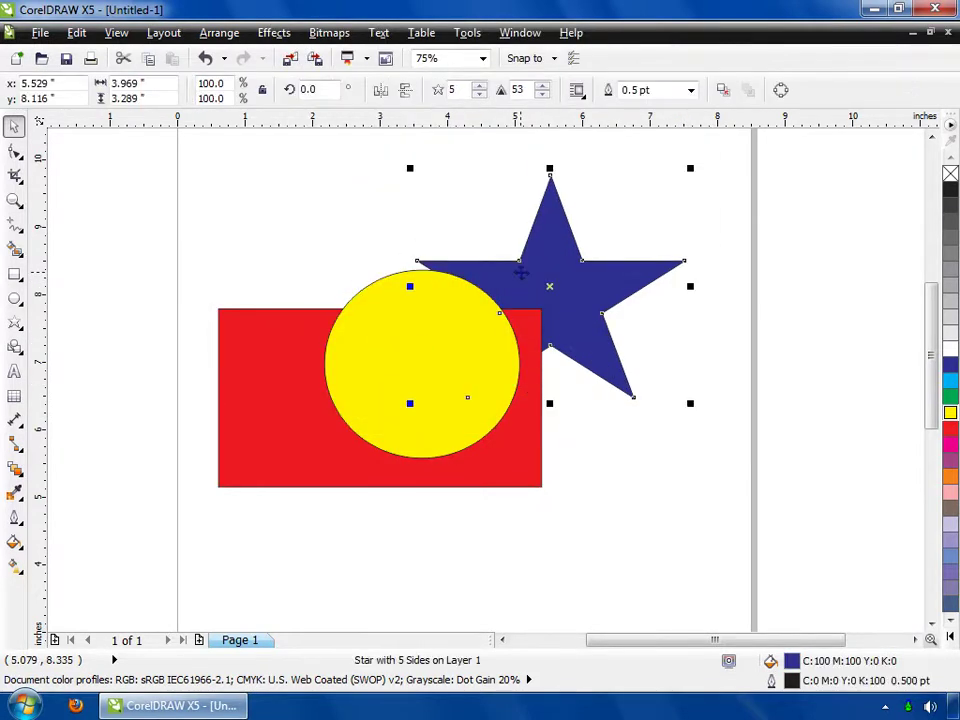
pyautogui.hotkey('ctrl', 'z')
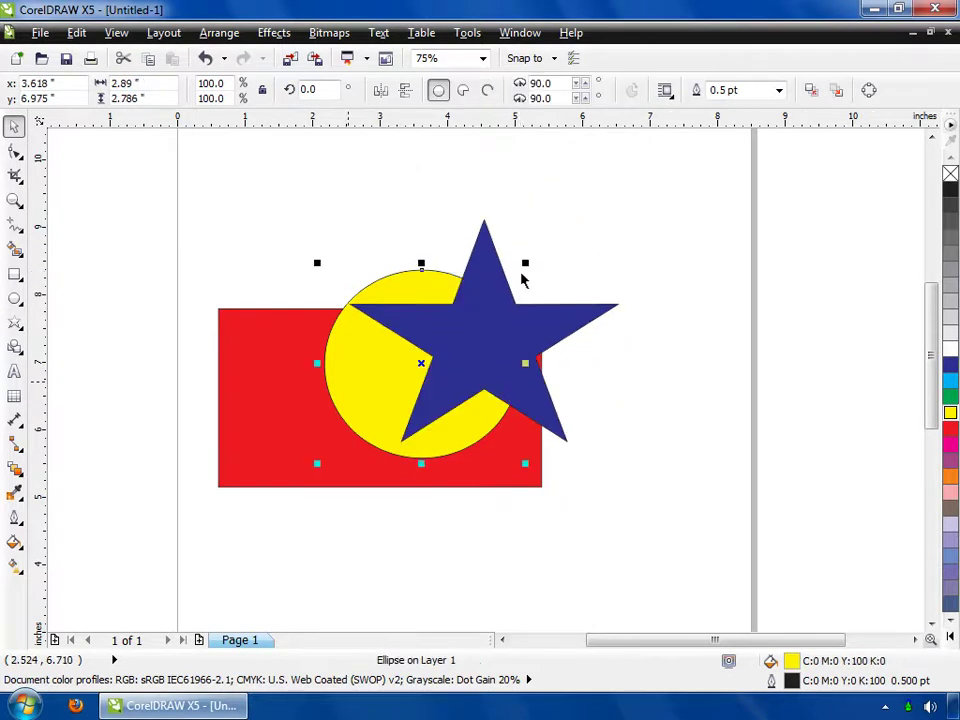
# - Delete the yellow circle, drop the blue star lower onto the red rectangle, then select both shapes
pyautogui.press('Delete')
pyautogui.moveTo(470, 365); pyautogui.dragTo(500, 356)
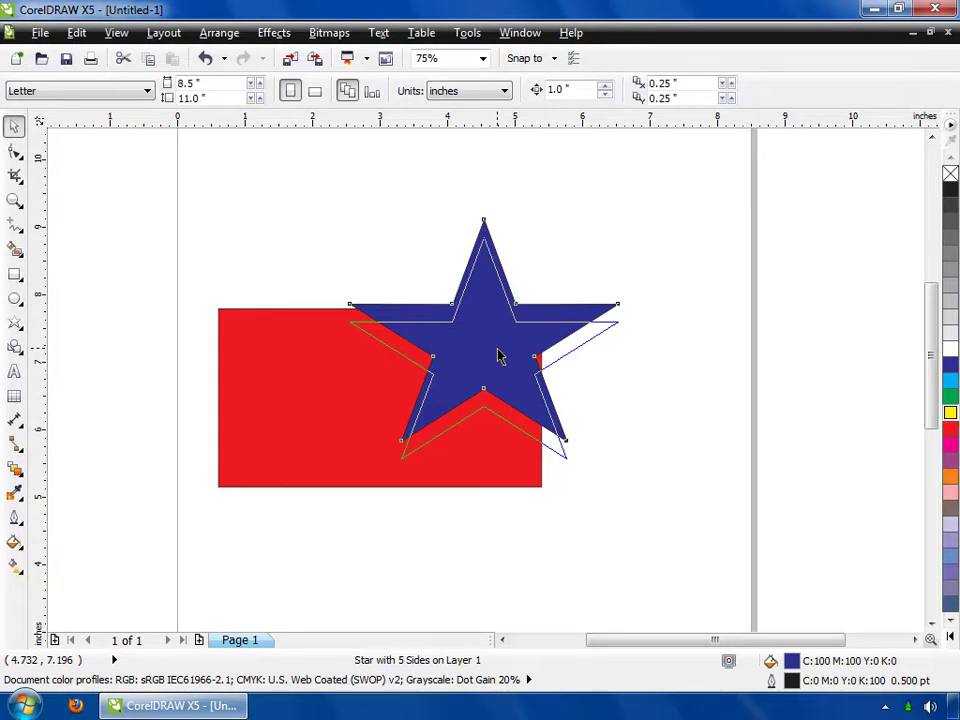
pyautogui.moveTo(500, 356); pyautogui.dragTo(500, 357)
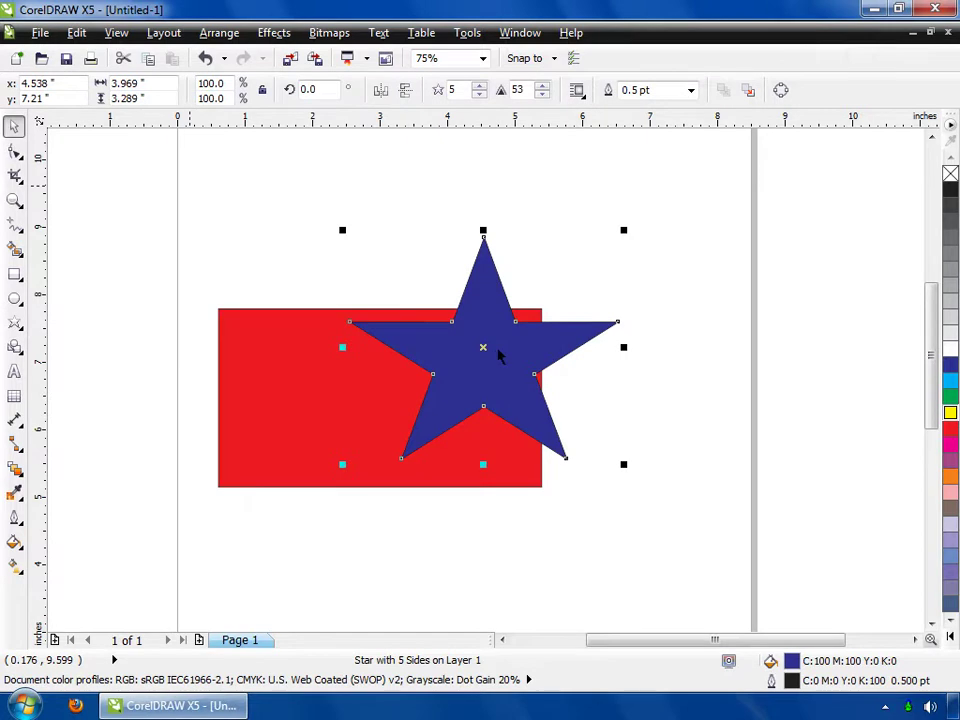
pyautogui.moveTo(189, 187); pyautogui.dragTo(600, 495)
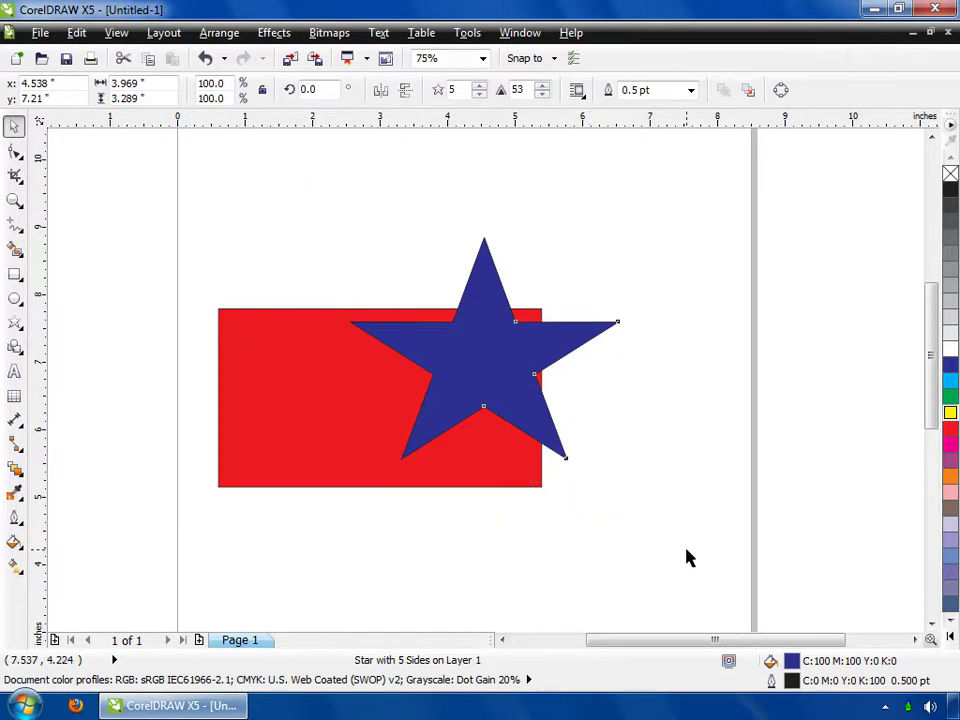
pyautogui.hotkey('ctrl', 'a')
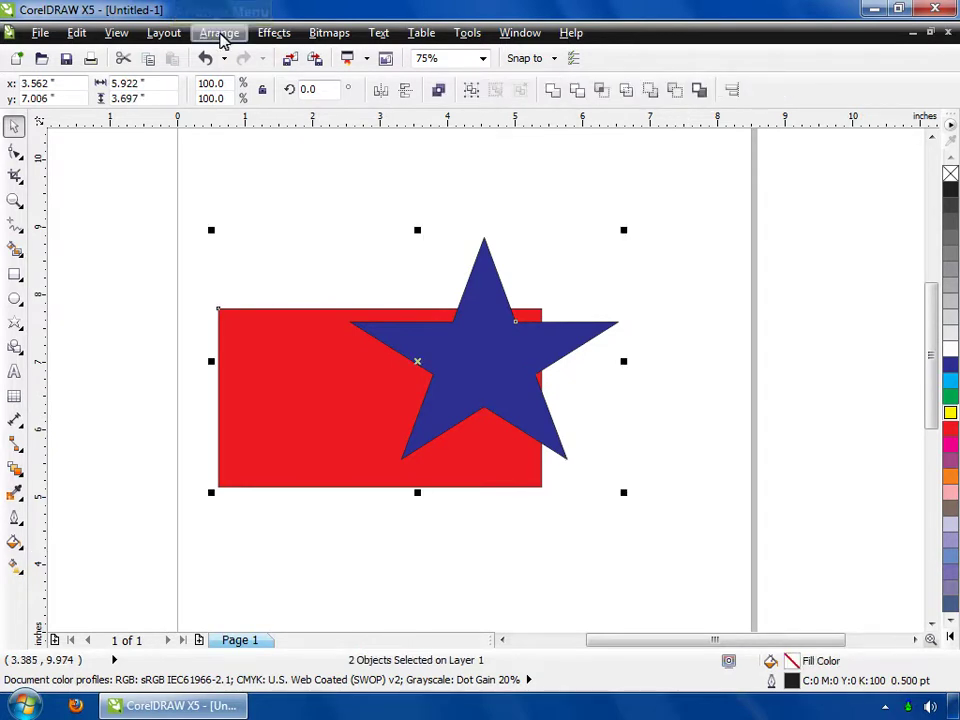
# - Weld the selected rectangle and star with Arrange > Shaping > Weld into one red curve
pyautogui.click(221, 36)
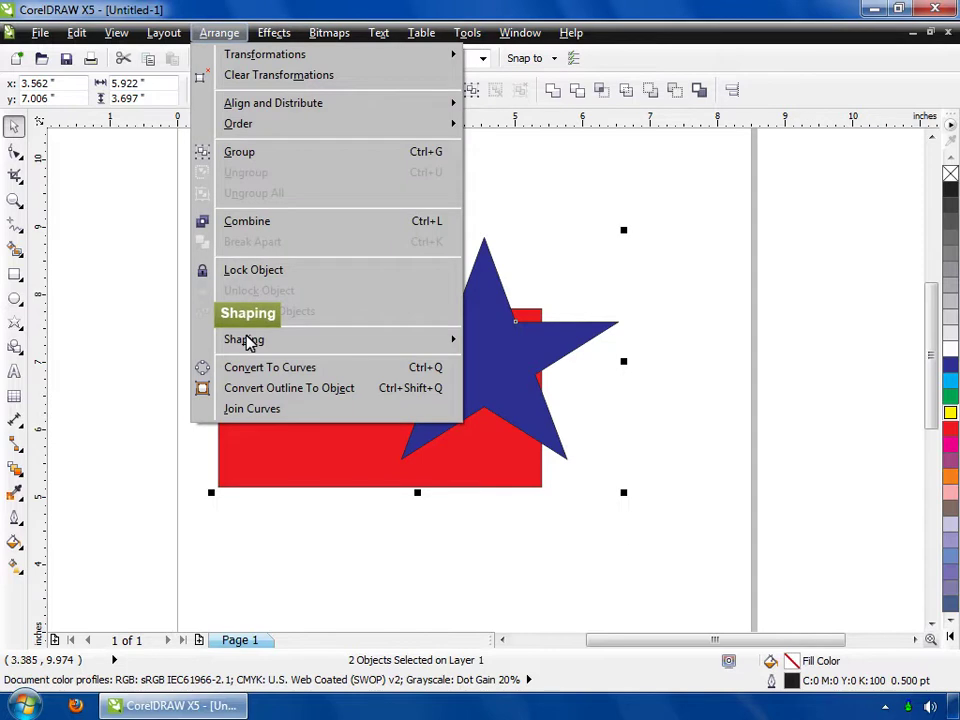
pyautogui.click(249, 340)
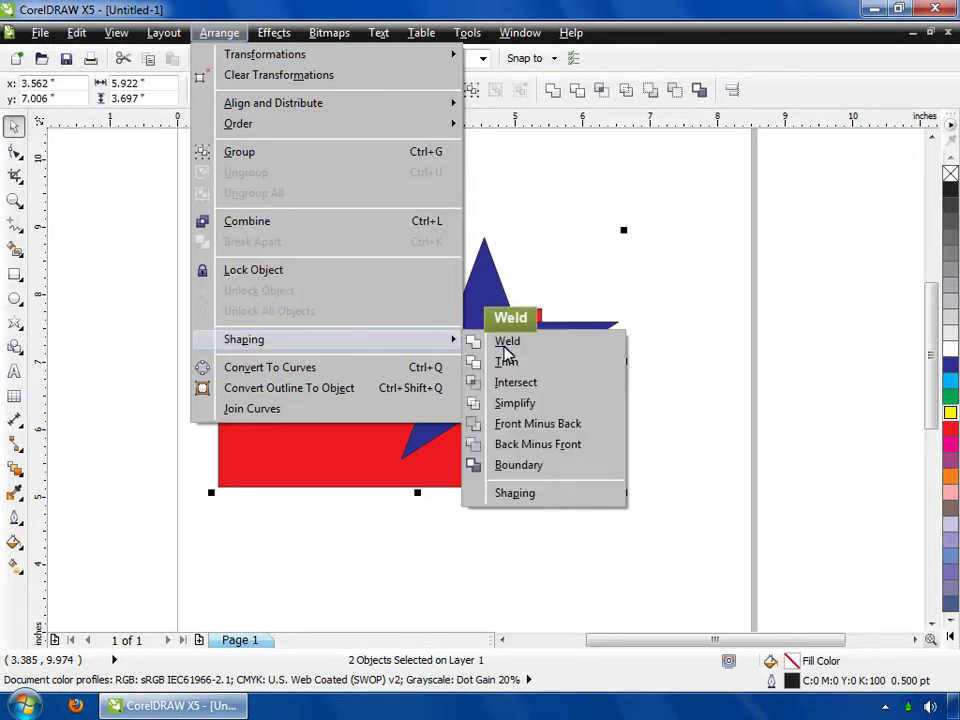
pyautogui.click(505, 343)
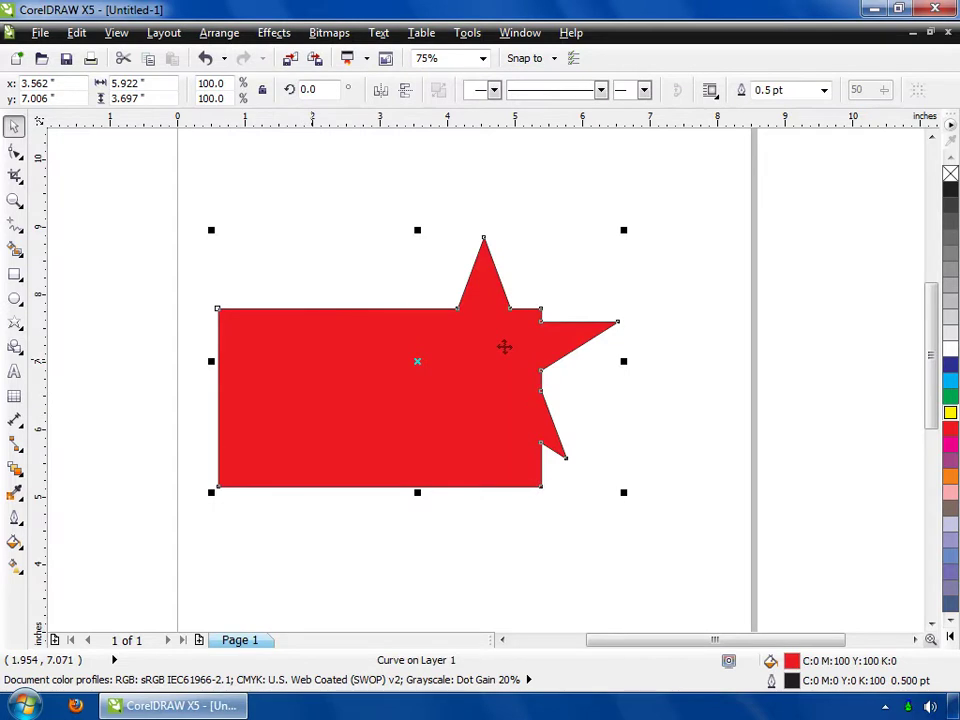